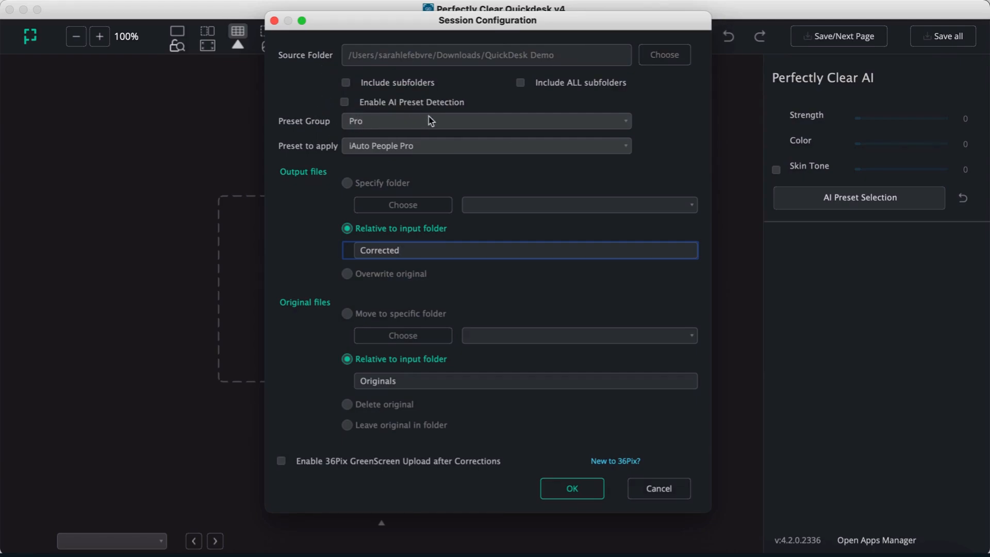
Step: Keep the Pro preset group, enable AI Preset Detection, leave 36Pix GreenScreen upload off, and start the session on the QuickDesk Demo folder
click(517, 126)
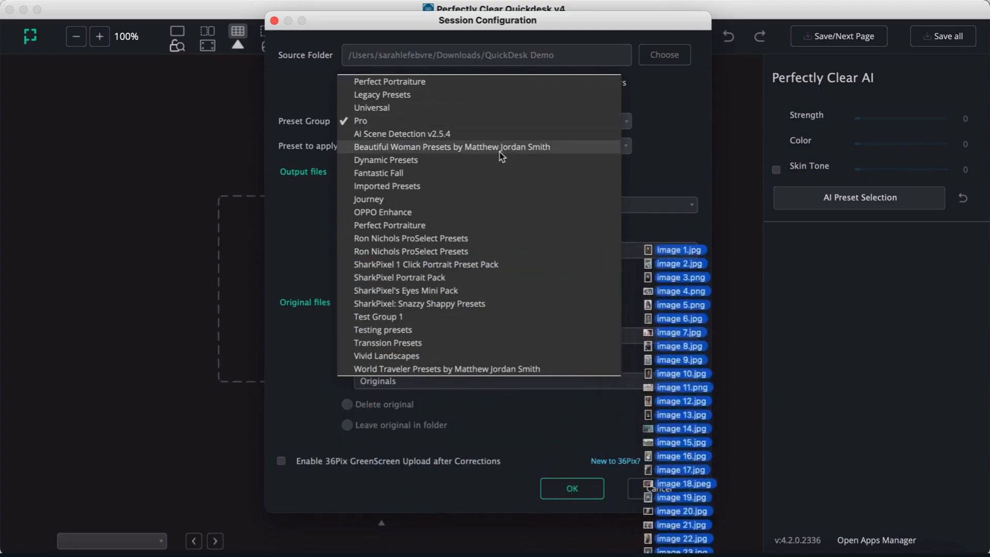
click(497, 121)
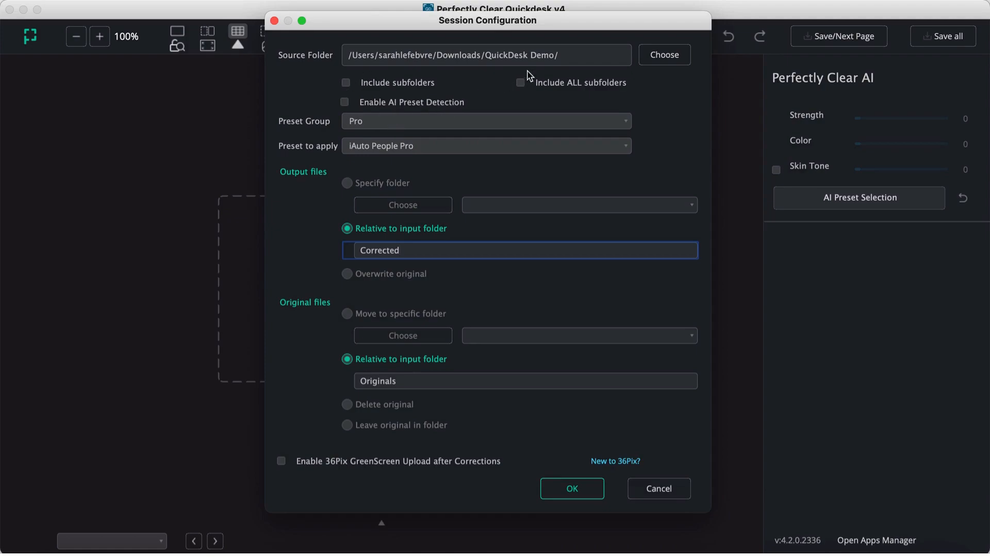
click(346, 103)
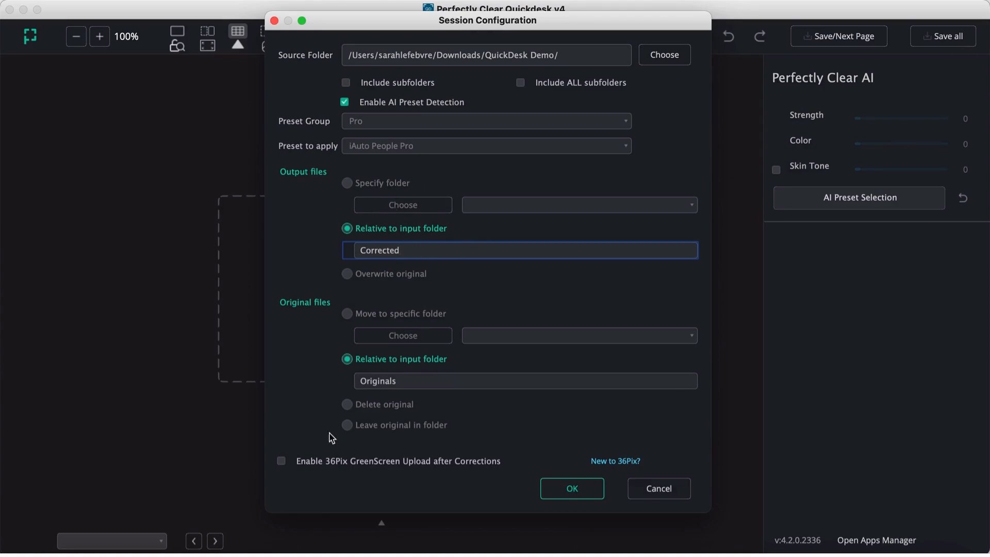
click(281, 460)
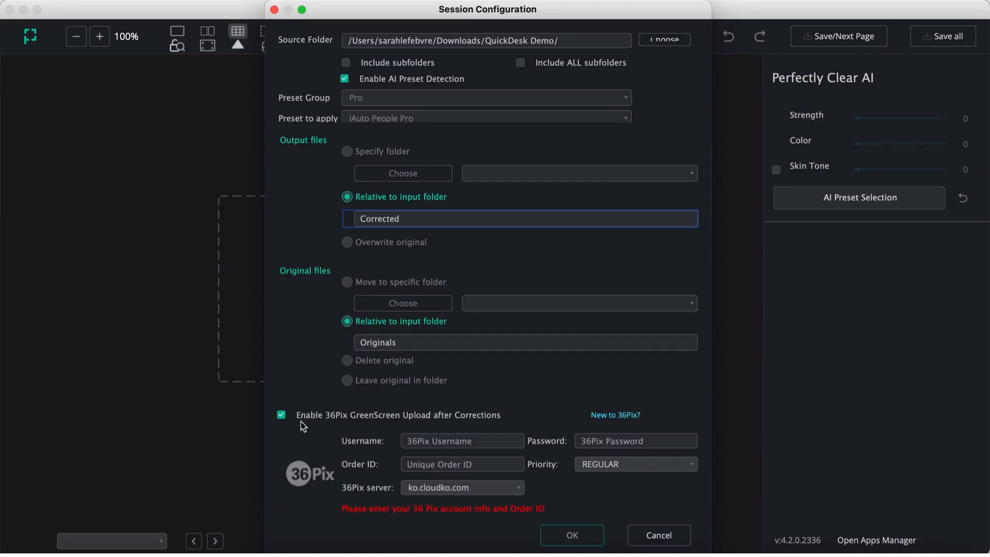
click(280, 415)
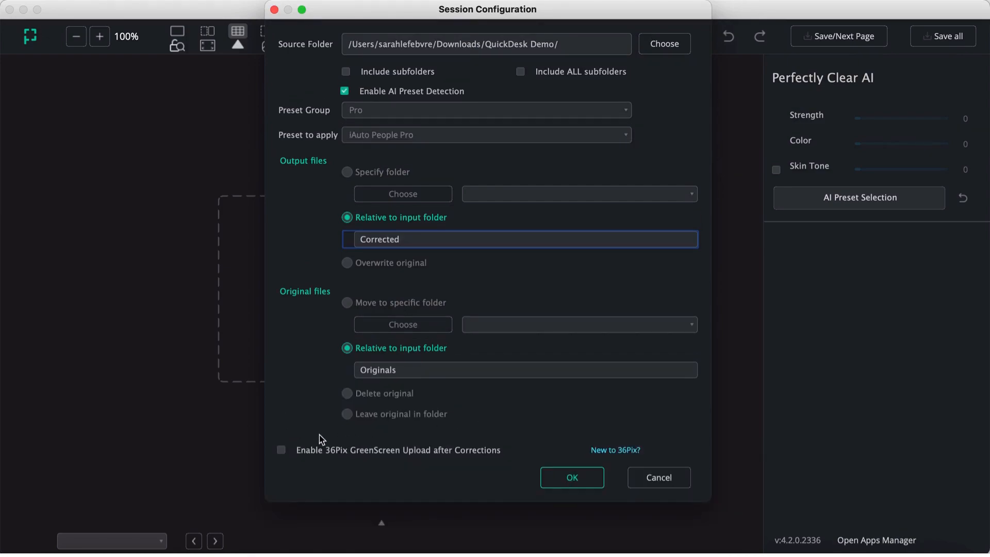
click(580, 483)
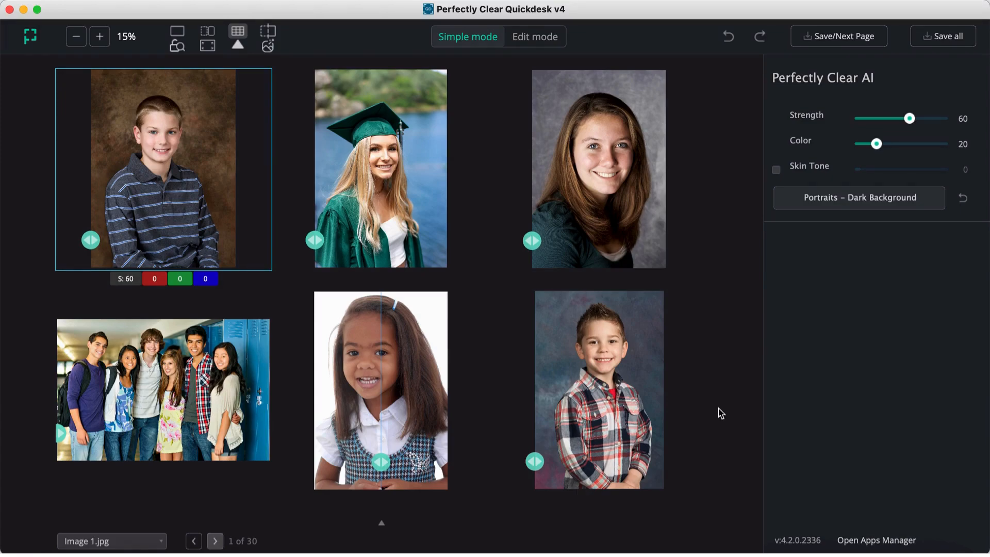
Step: Check the presets detected for image 3.png and image 2.jpg, and save the page while advancing to the next one
click(622, 227)
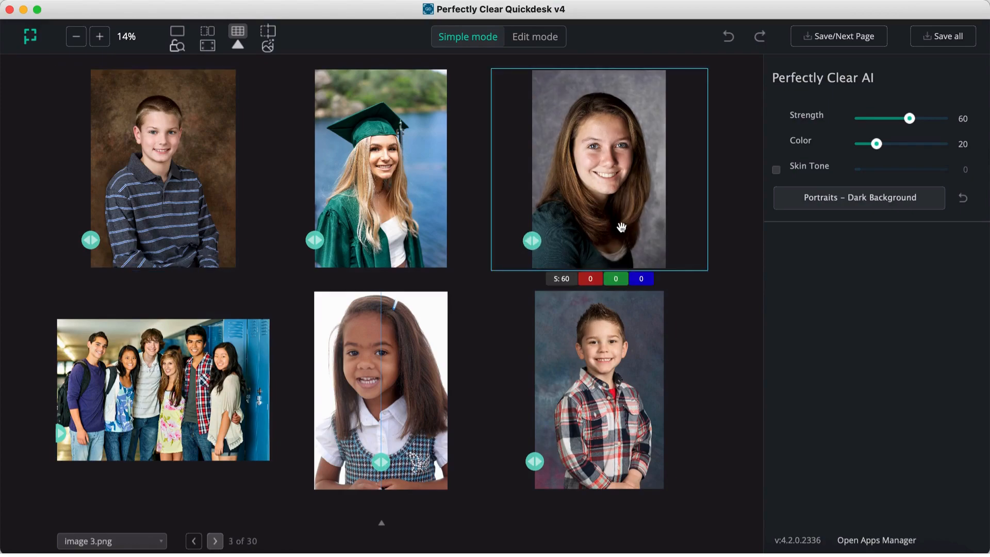
click(434, 210)
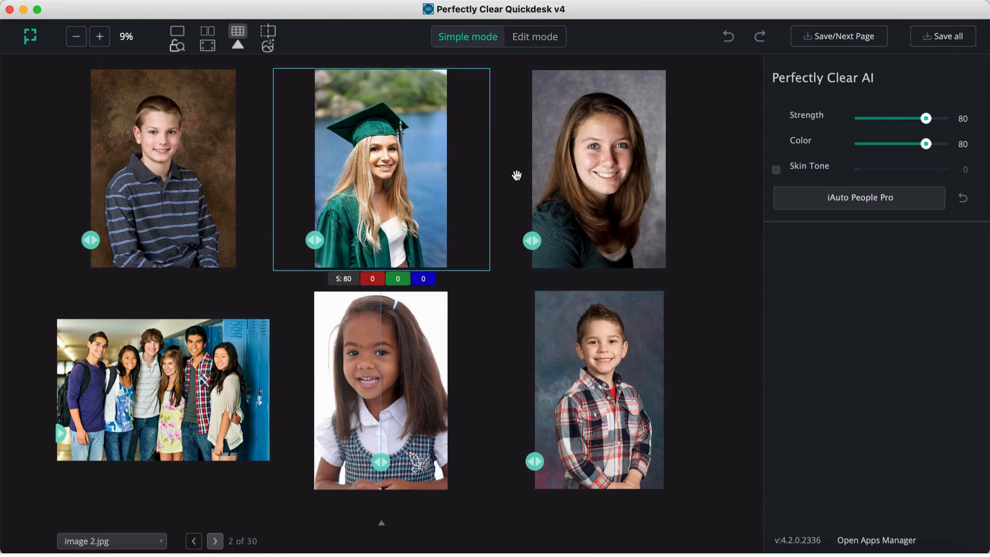
click(845, 36)
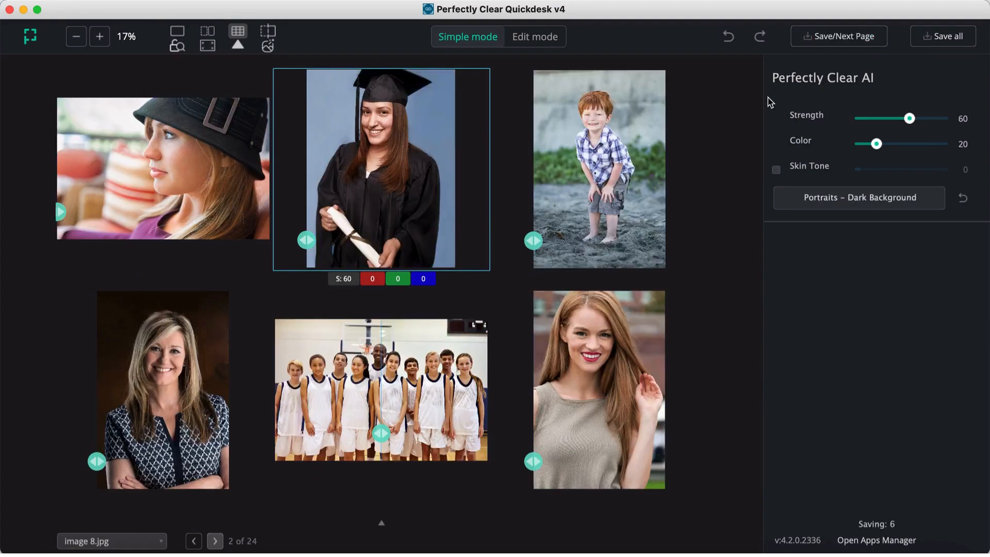
Step: Inspect the presets detected for the mountain landscape, the newborn and the black-dress portrait photos
click(612, 166)
click(633, 195)
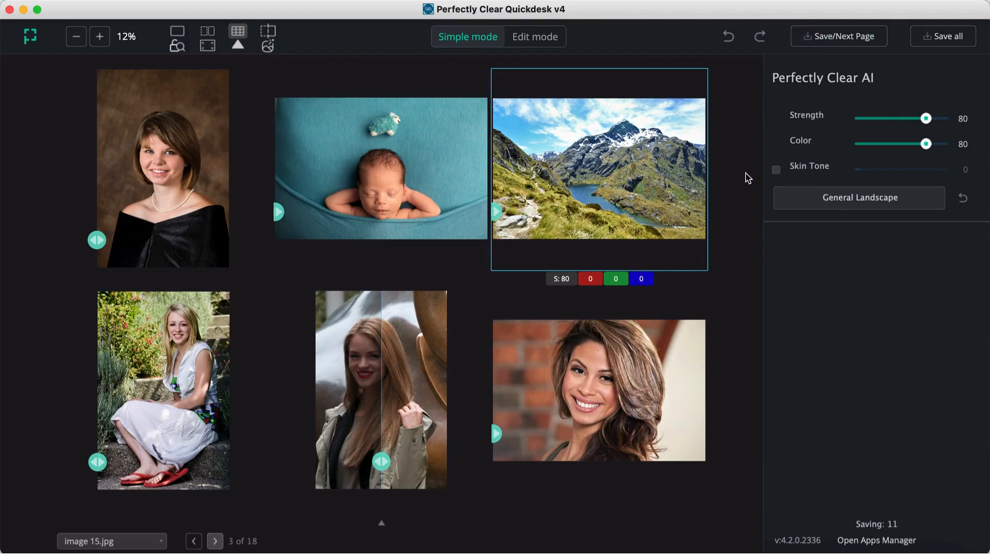
click(378, 188)
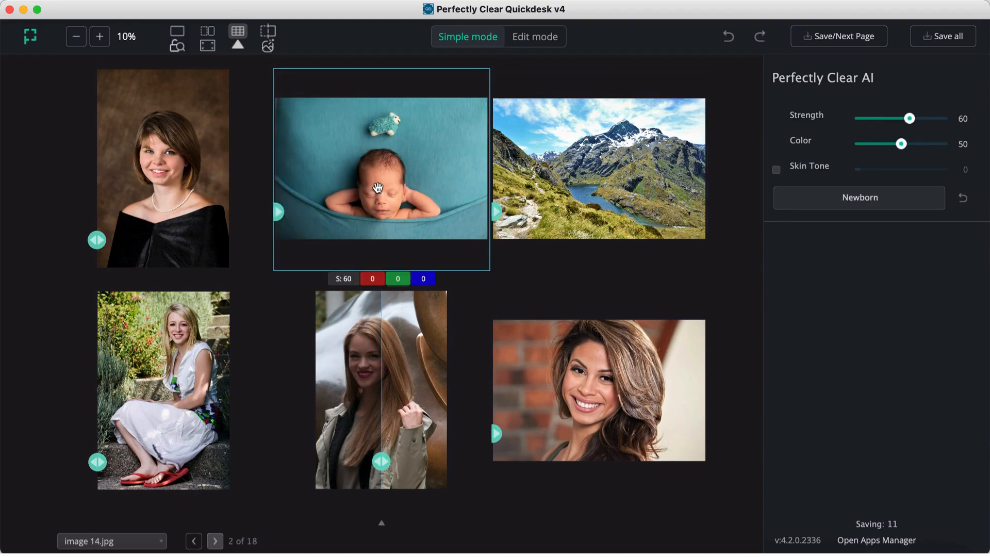
click(187, 189)
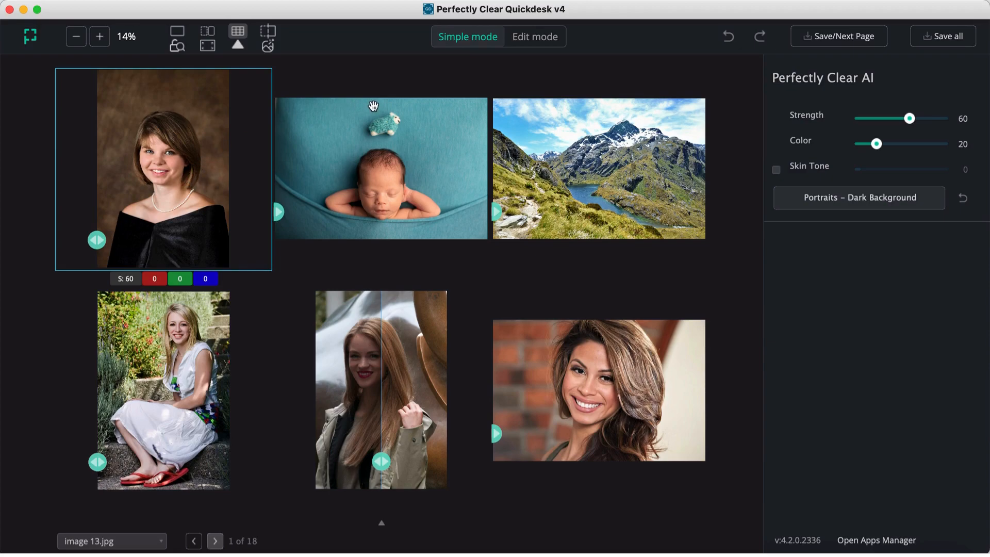
Step: Switch to Edit mode and review the Tone adjustments of image 13.jpg
click(535, 42)
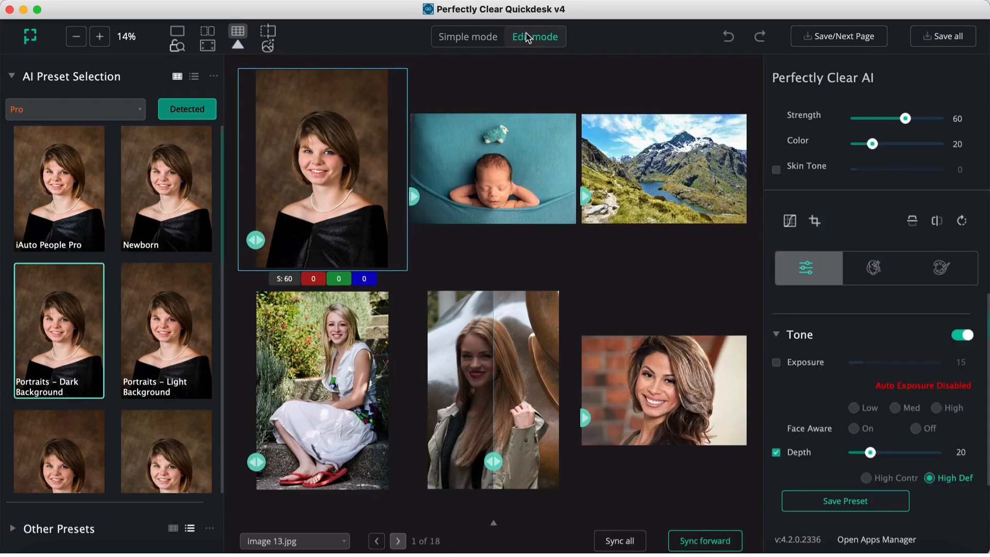
scroll(825, 315, down, 5)
scroll(825, 314, up, 5)
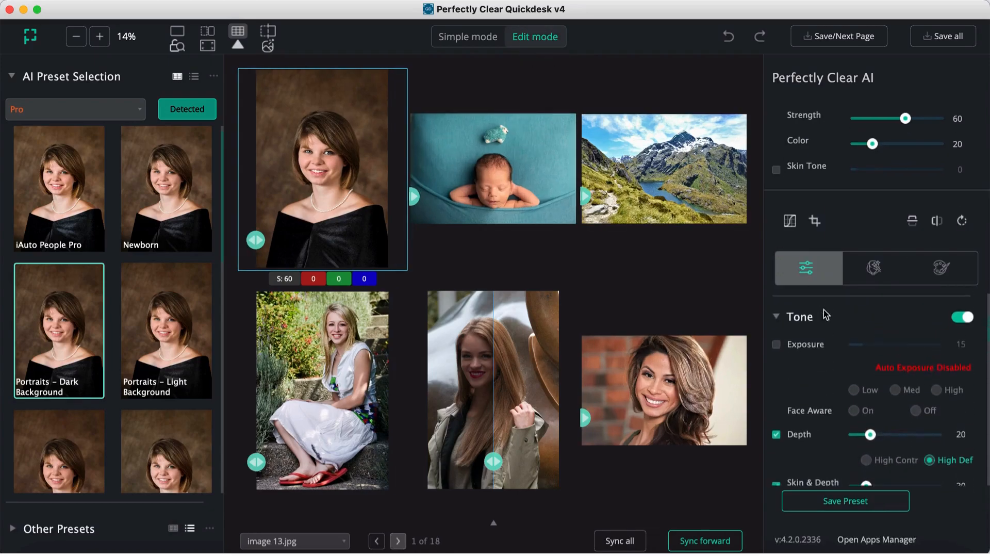
scroll(825, 314, down, 3)
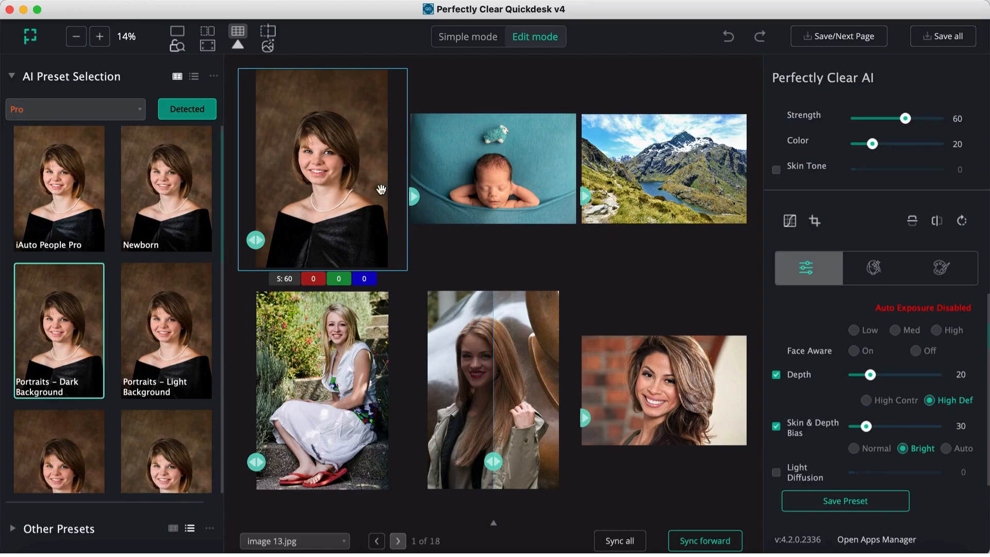
Step: Look at the available AI preset groups for the black-dress portrait and keep Pro
click(132, 114)
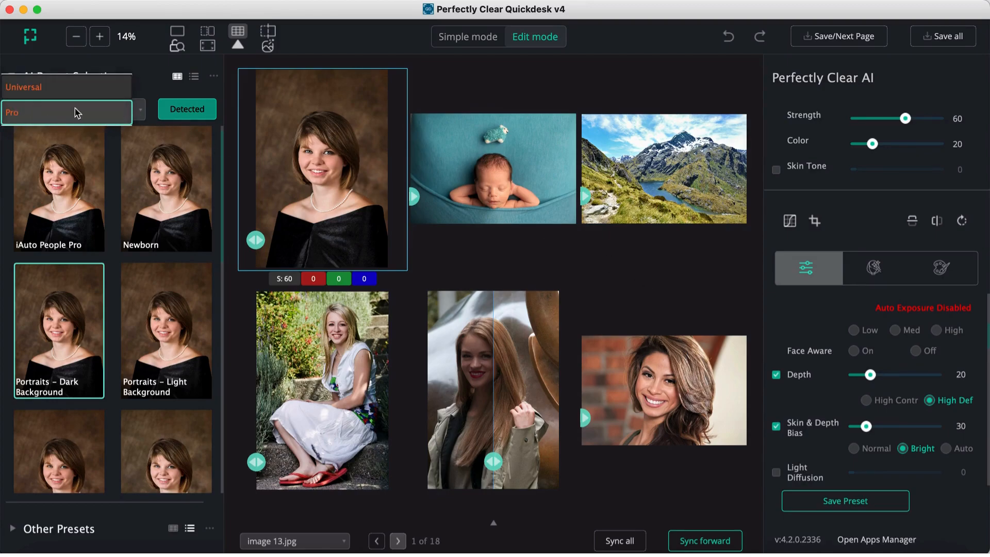
click(124, 114)
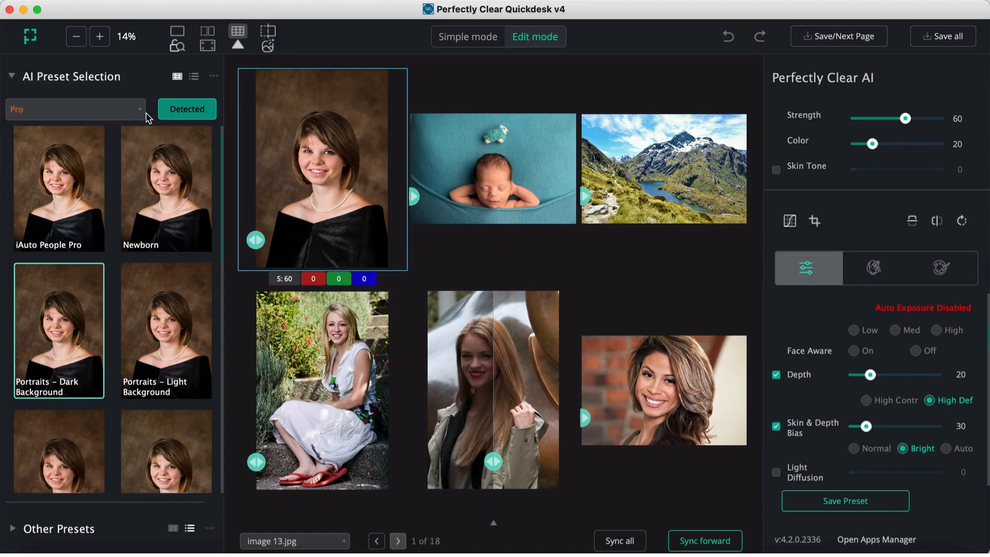
click(312, 196)
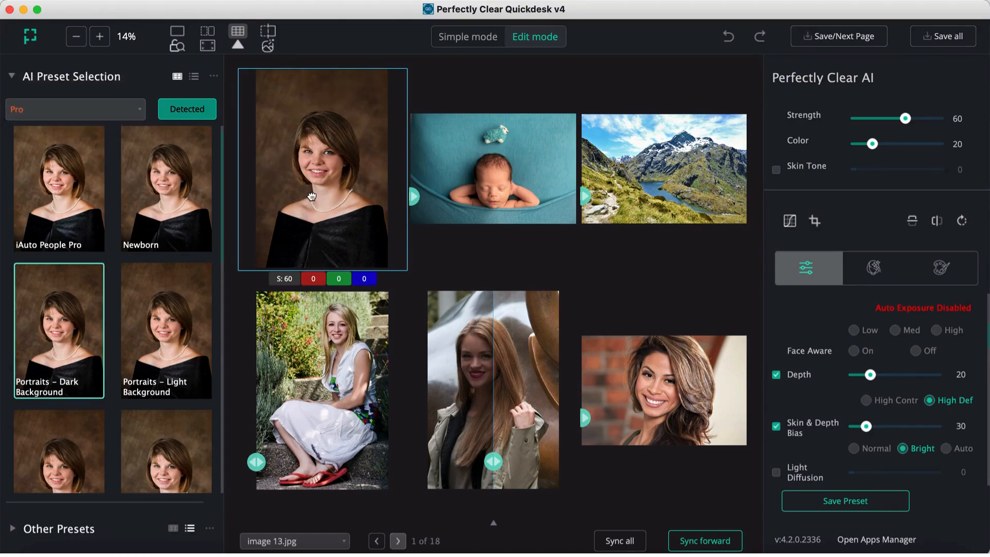
click(332, 339)
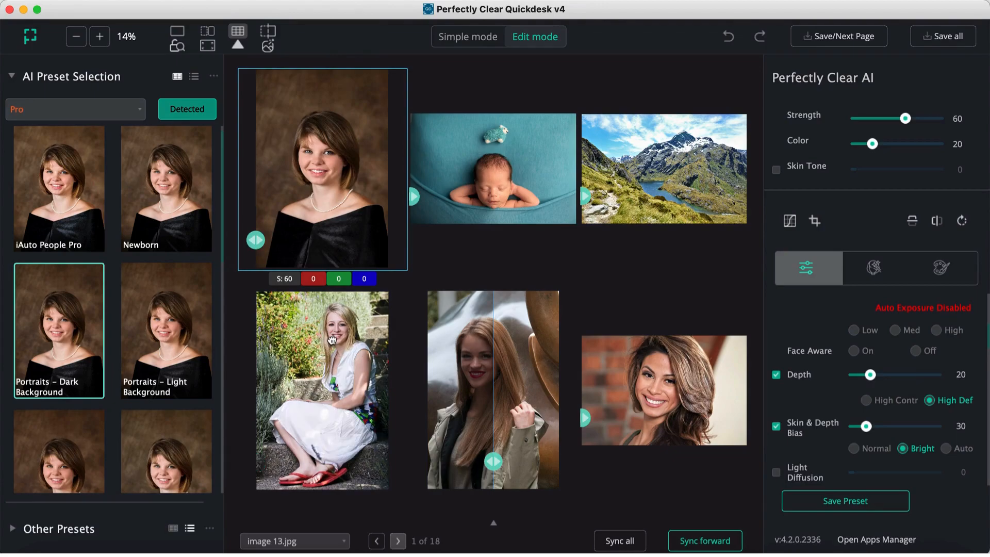
click(334, 199)
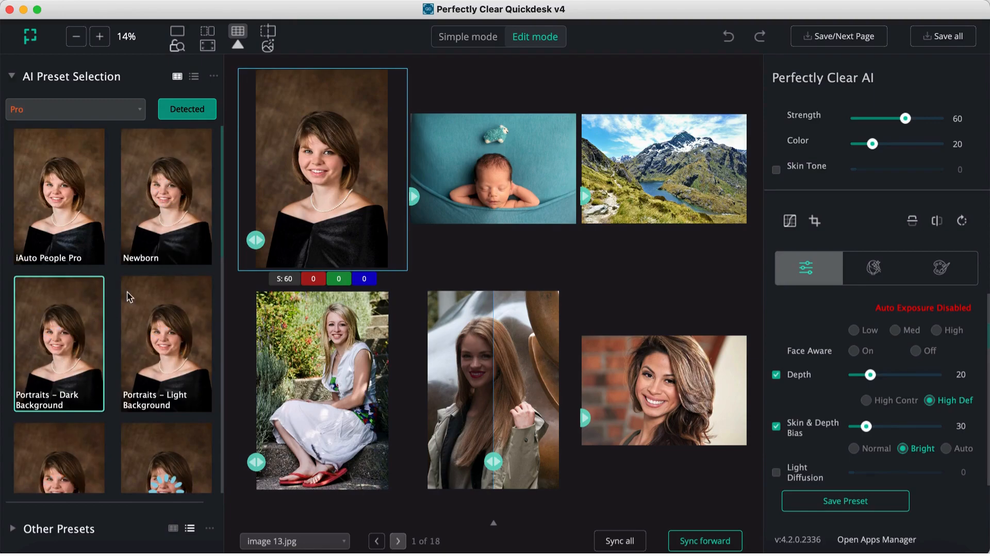
Step: Browse the preview thumbnails of the Pro group's presets for image 13.jpg
scroll(128, 294, down, 5)
scroll(128, 295, down, 5)
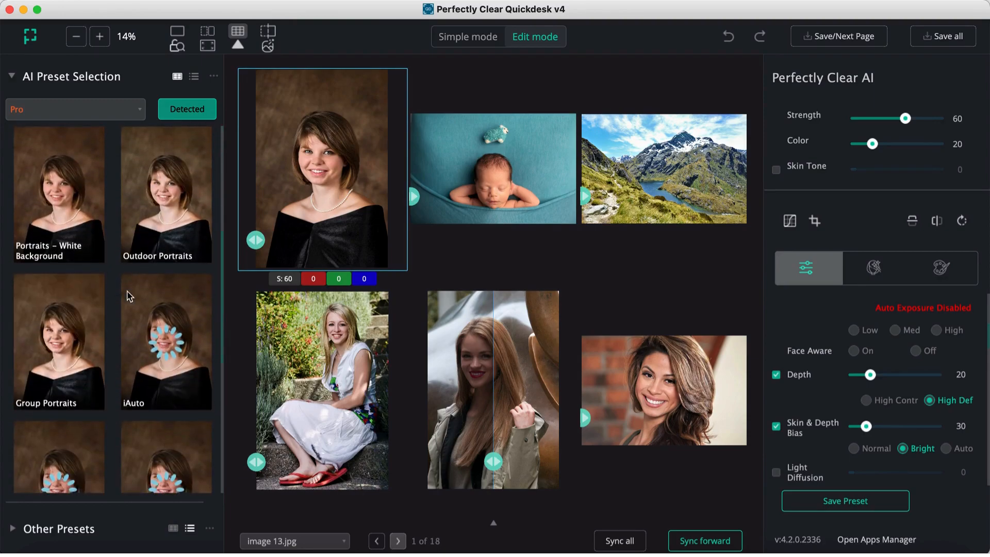
scroll(128, 295, up, 5)
scroll(128, 295, up, 3)
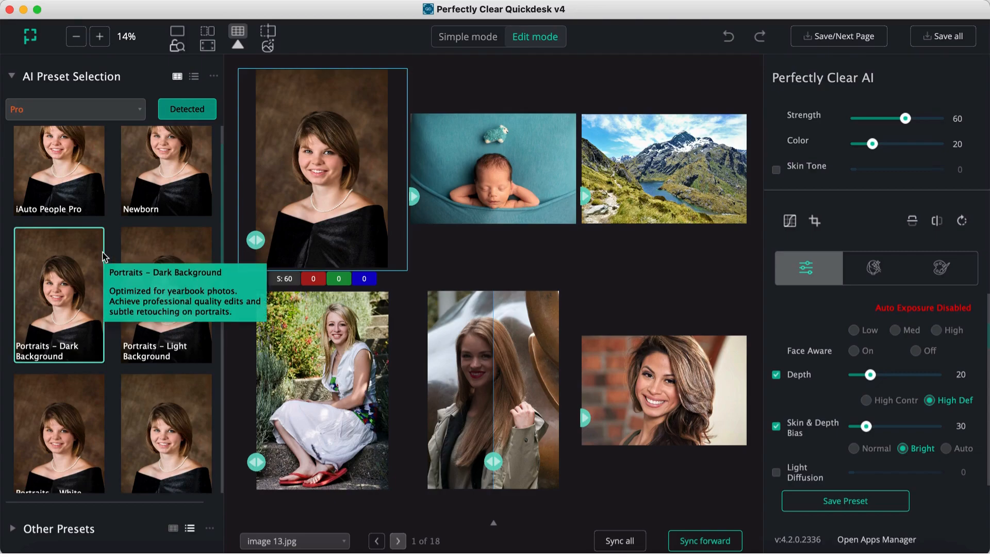
scroll(105, 256, down, 3)
scroll(105, 257, up, 4)
scroll(104, 254, down, 3)
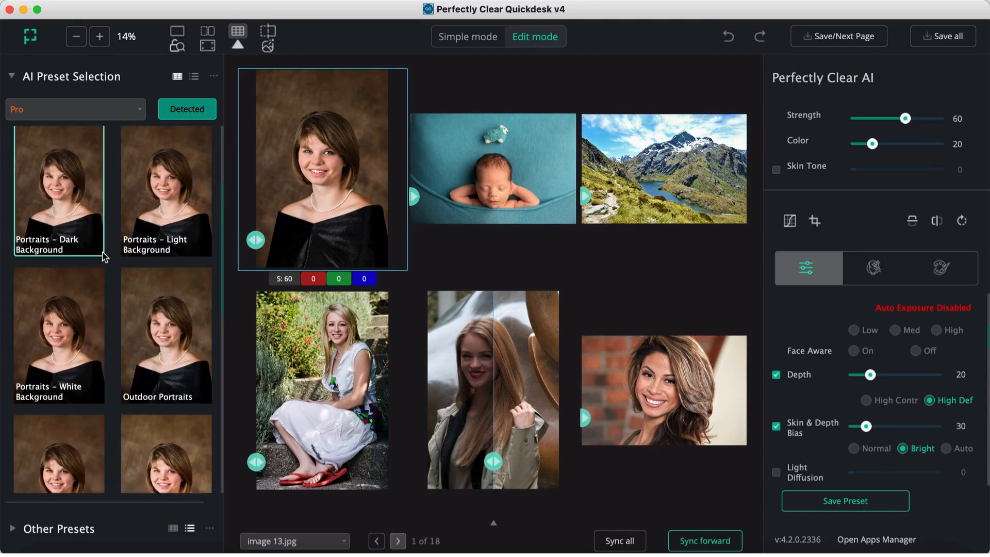
Step: Examine the selected presets and Tone adjustments of the newborn photo and the mountain landscape
click(535, 177)
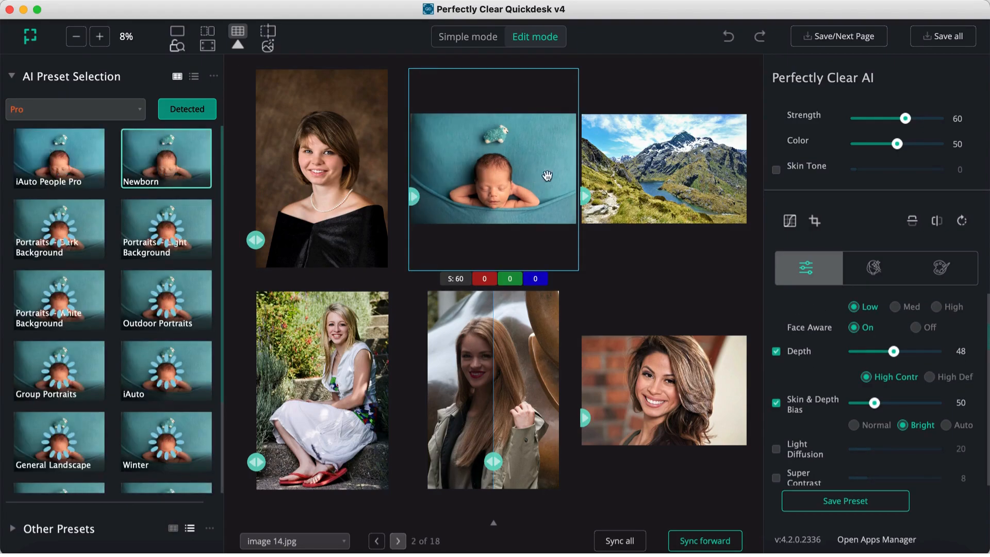
click(645, 178)
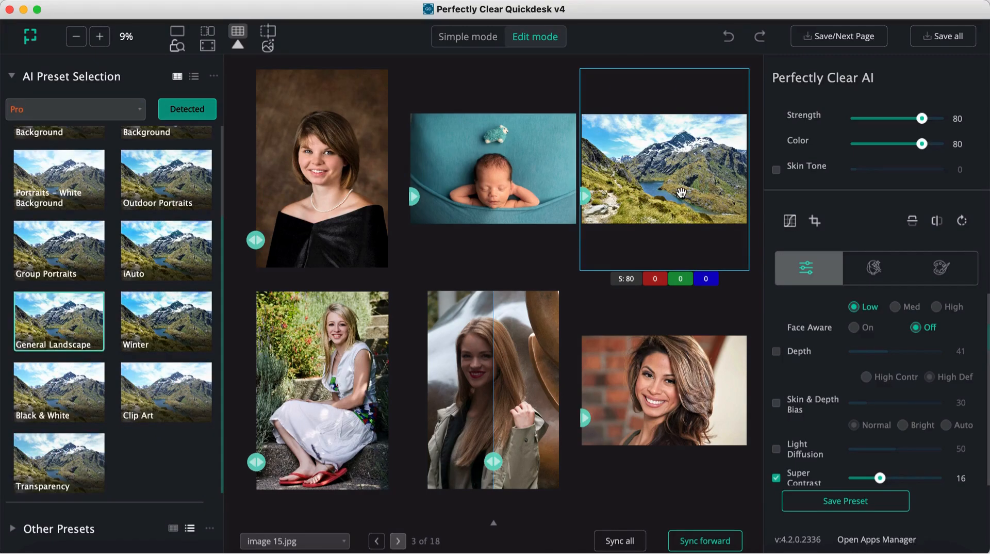
scroll(845, 402, down, 5)
scroll(846, 403, up, 10)
scroll(847, 403, down, 15)
scroll(847, 404, down, 10)
scroll(846, 403, down, 2)
scroll(846, 404, up, 10)
scroll(846, 404, down, 2)
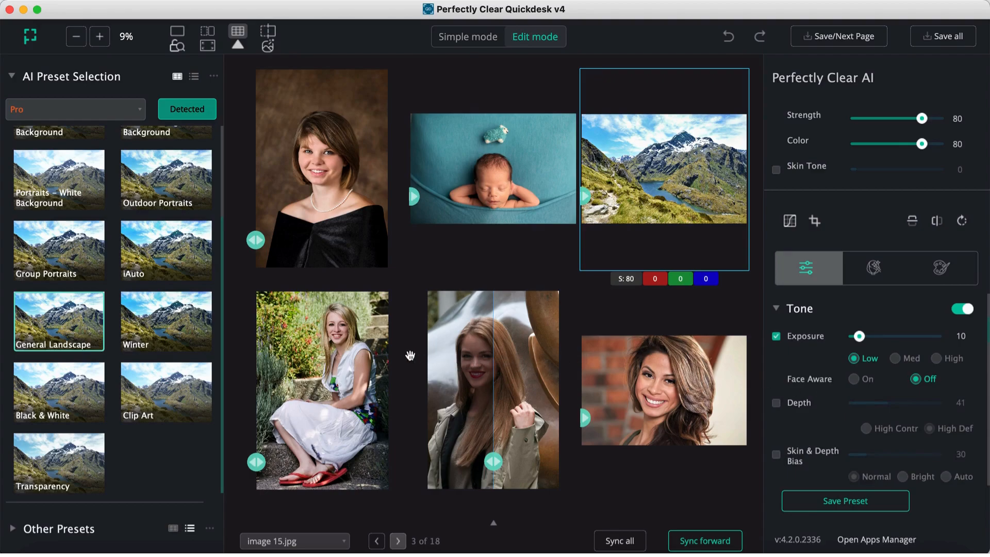
Step: Compare the Exposure correction applied to image 16.jpg with the one applied to image 17.jpg
click(354, 368)
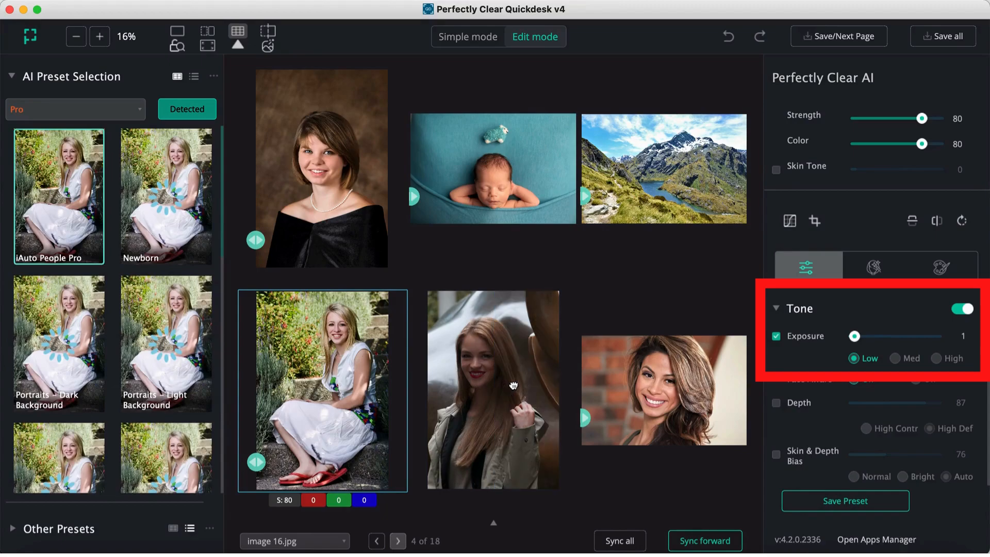
click(513, 384)
click(367, 375)
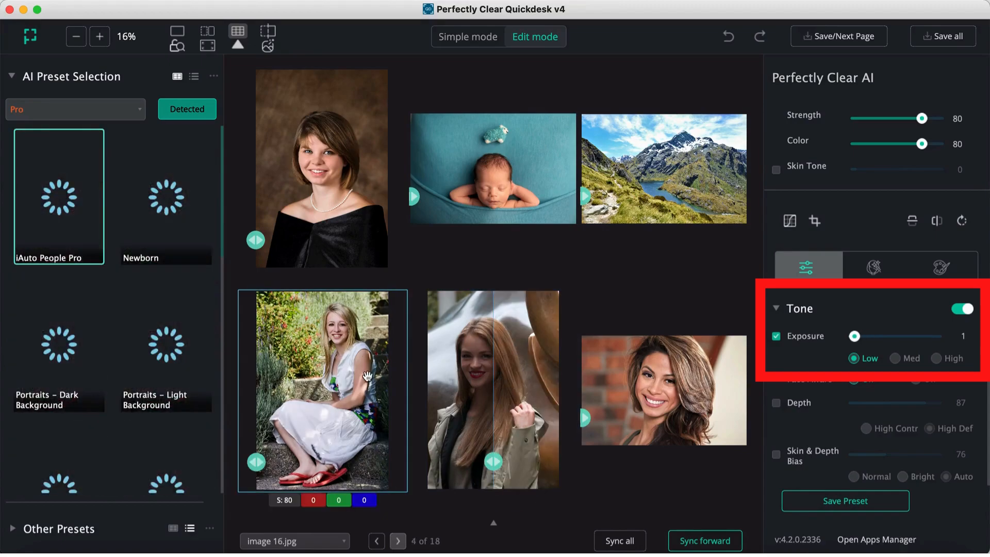
click(508, 380)
click(368, 376)
click(472, 369)
click(356, 356)
click(488, 356)
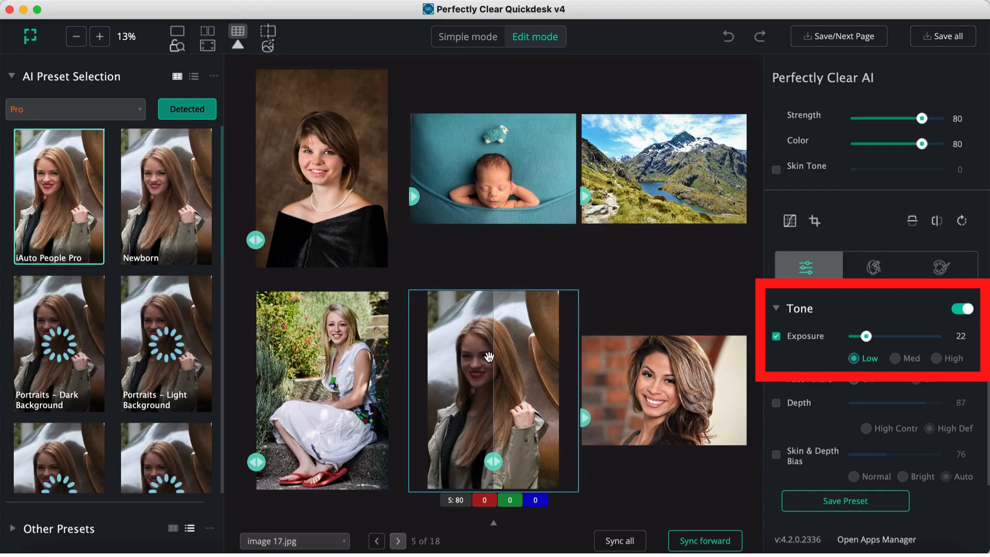
Step: Show image 18.jpeg in single-image view and move the before/after divider aside to reveal the whole corrected photo
click(633, 376)
click(180, 33)
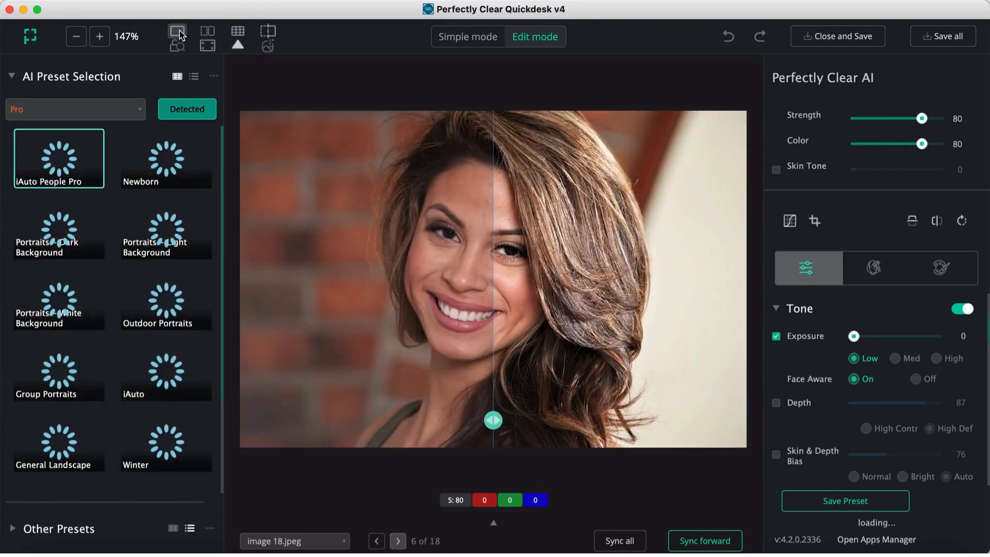
drag(493, 420, 347, 415)
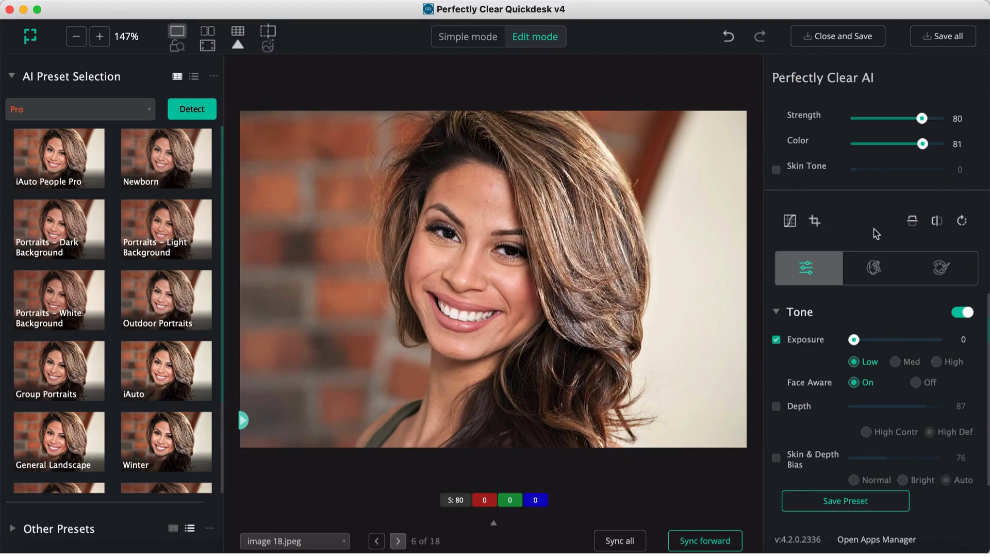
Step: Set the Perfectly Clear AI Color of image 18.jpeg to 83
click(859, 146)
click(924, 145)
Step: Review the Tone, Color and Details adjustments available for image 18.jpeg
scroll(839, 373, down, 3)
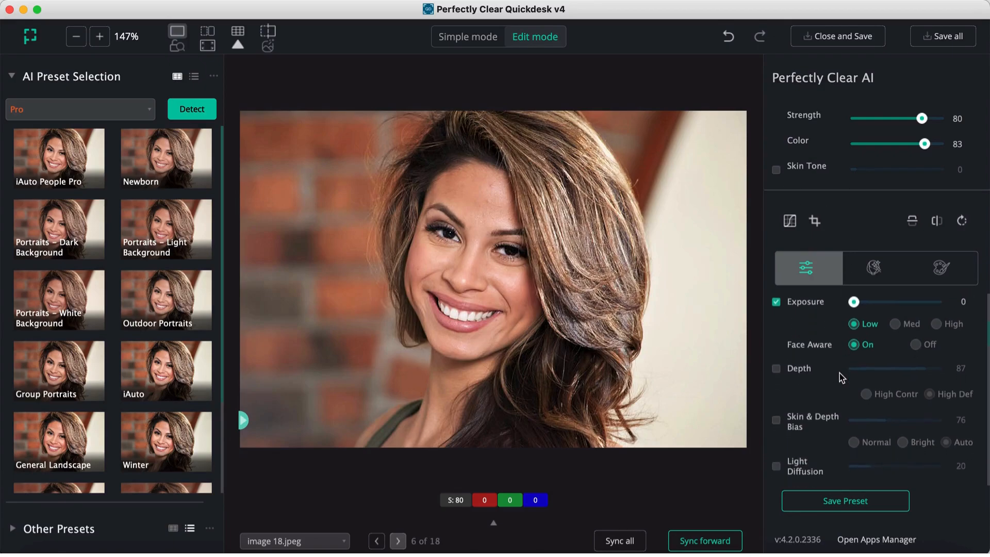
scroll(839, 372, up, 2)
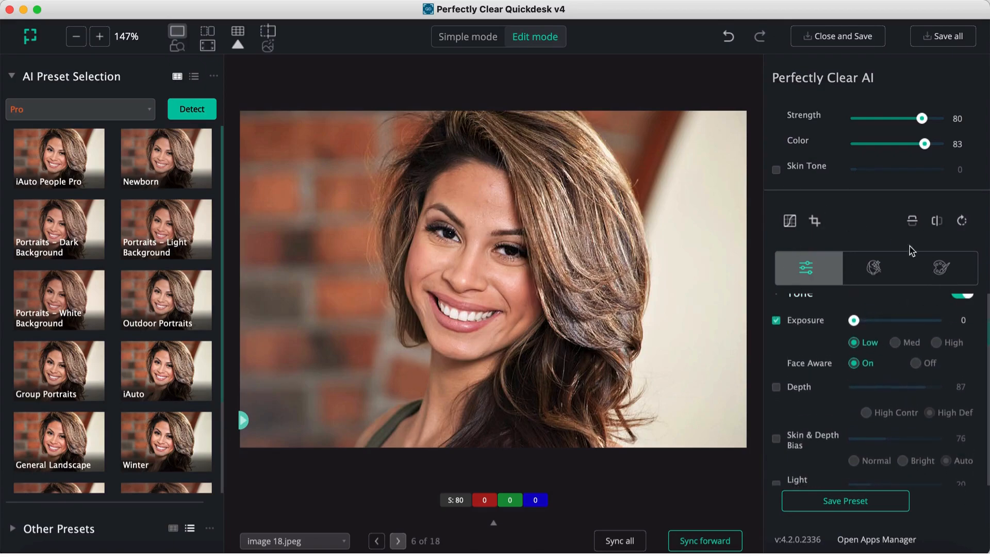
scroll(827, 378, up, 1)
scroll(827, 377, down, 5)
scroll(825, 378, down, 8)
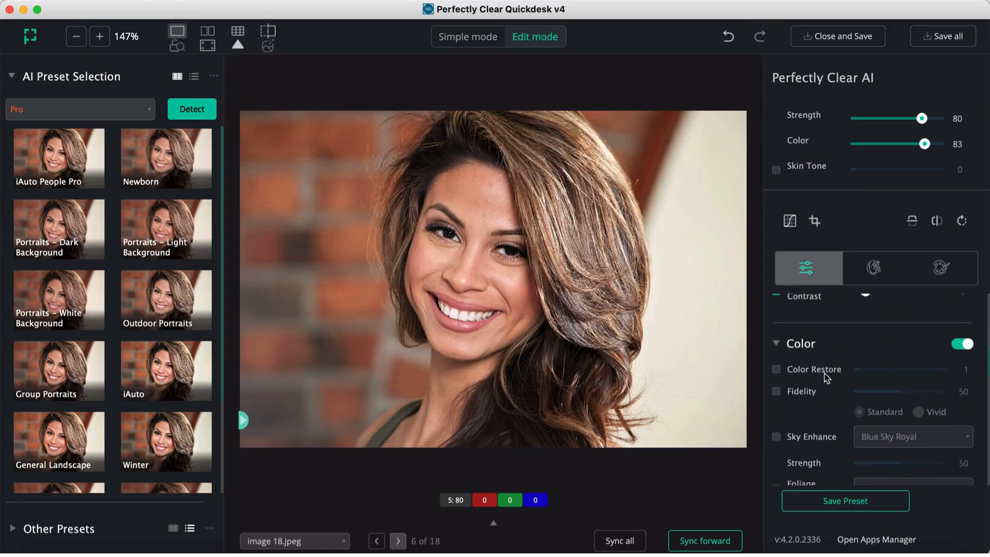
scroll(825, 378, down, 8)
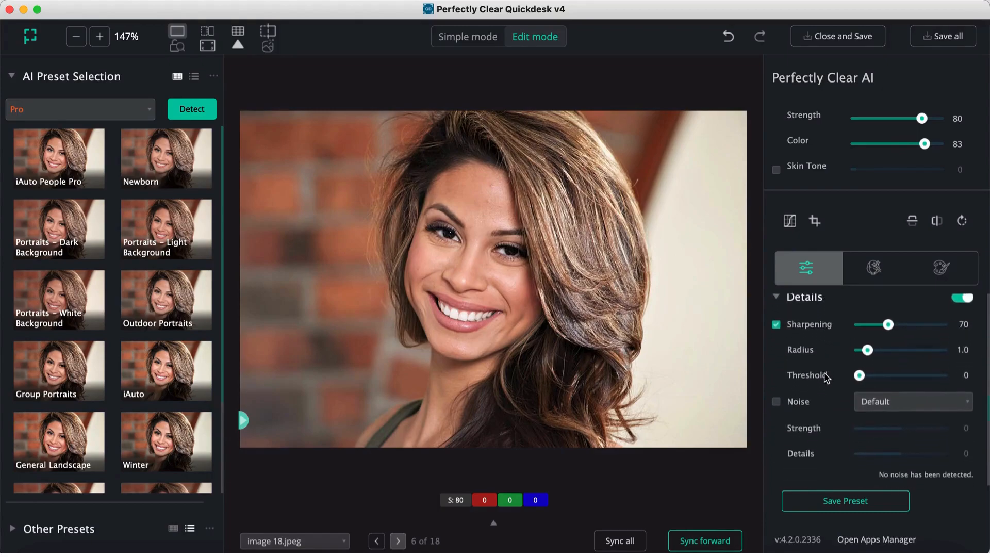
Step: Look over the Details and Finishing Tools adjustments and compare the corrected image 18.jpeg with its original
scroll(825, 378, down, 3)
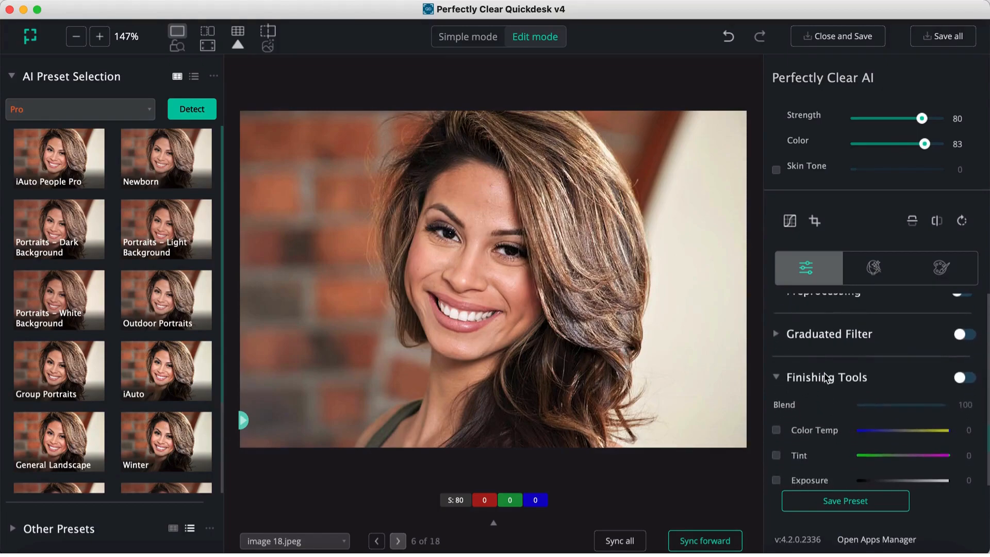
scroll(825, 379, up, 10)
scroll(825, 378, up, 2)
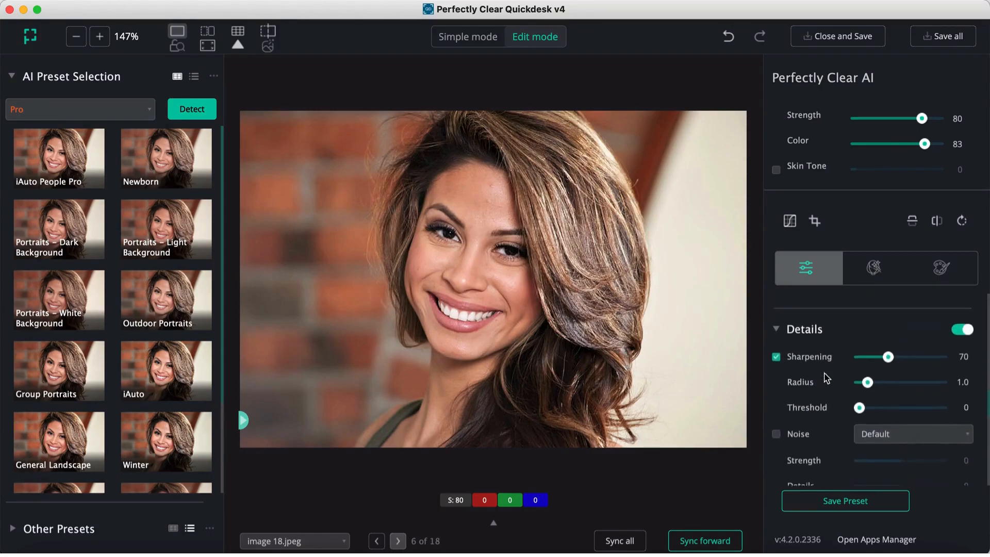
click(589, 303)
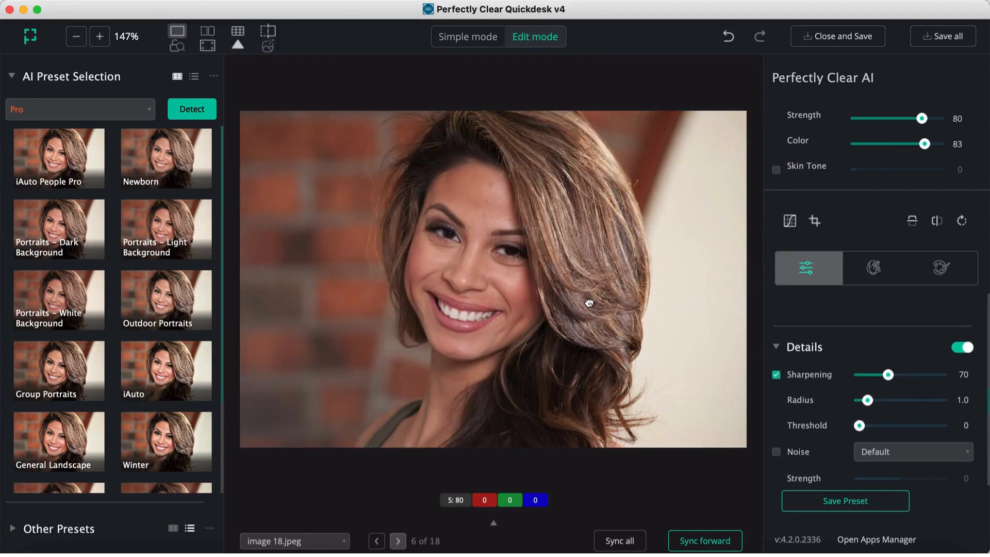
click(589, 302)
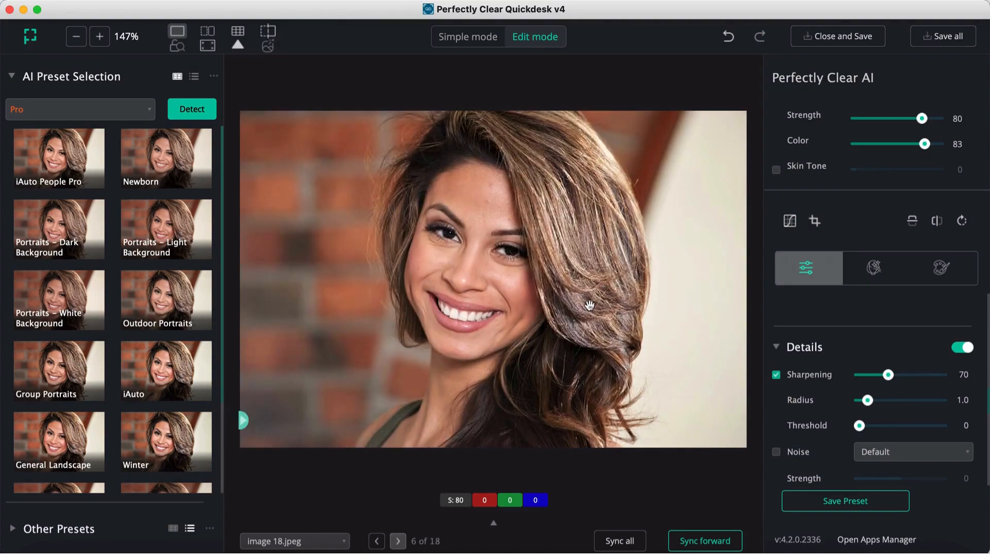
Step: Look at the face retouching tools and the Looks settings with the BW film stocks for image 18.jpeg
click(870, 271)
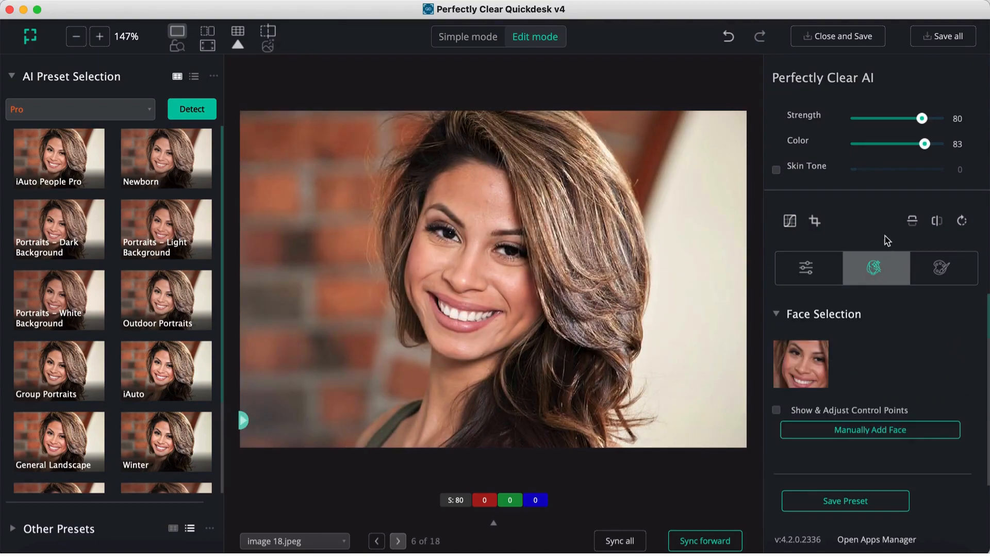
click(941, 275)
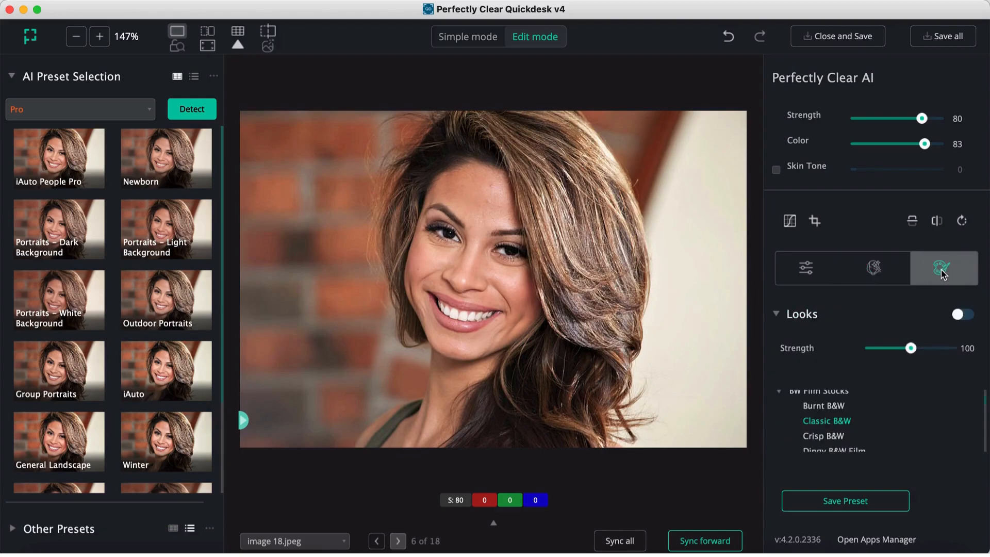
click(826, 421)
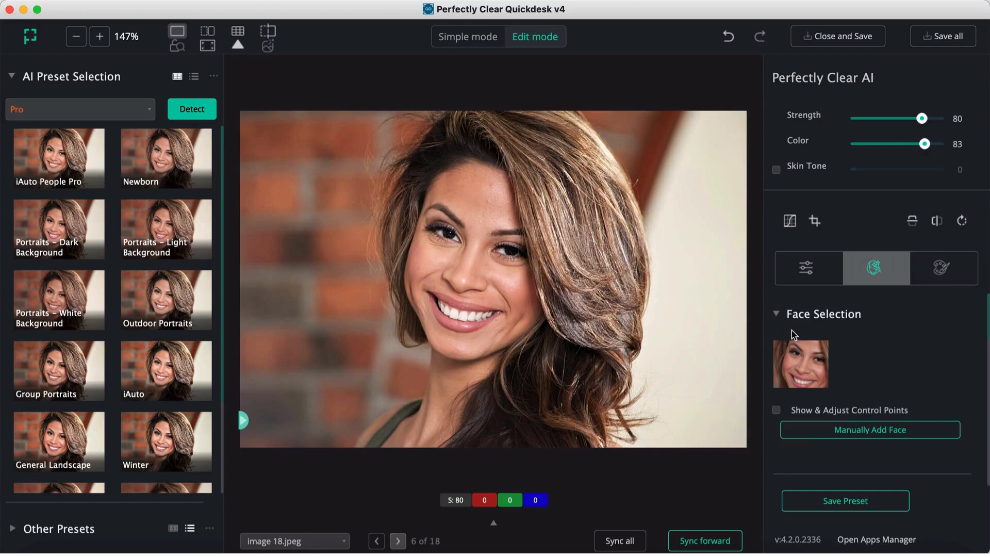
Step: Show the eye control points on the detected face in image 18.jpeg, and hide them again
scroll(804, 350, down, 1)
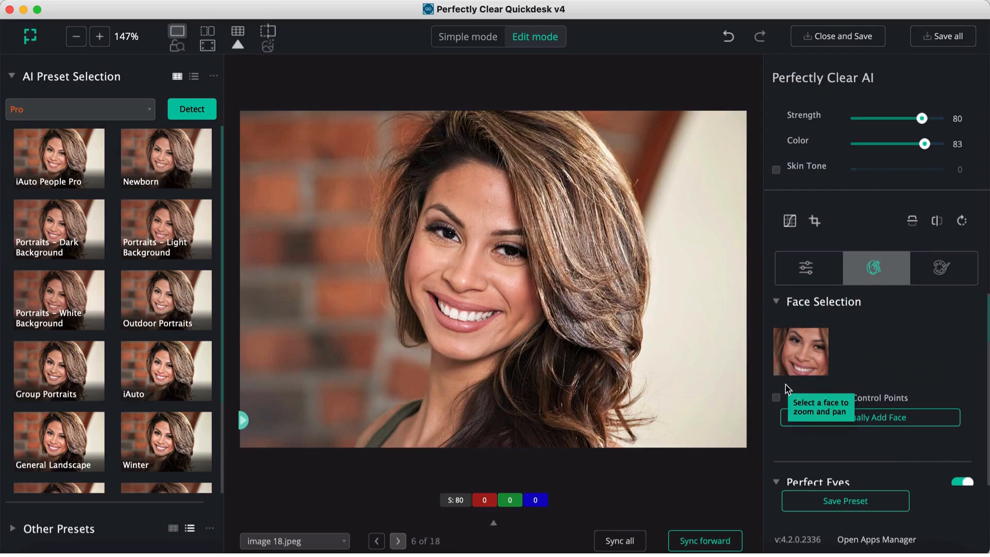
click(776, 398)
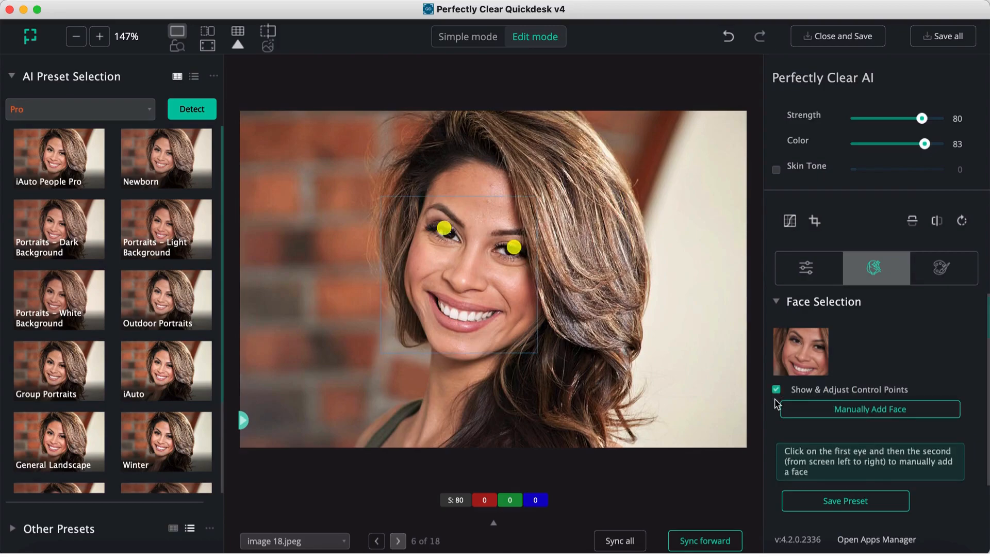
click(775, 390)
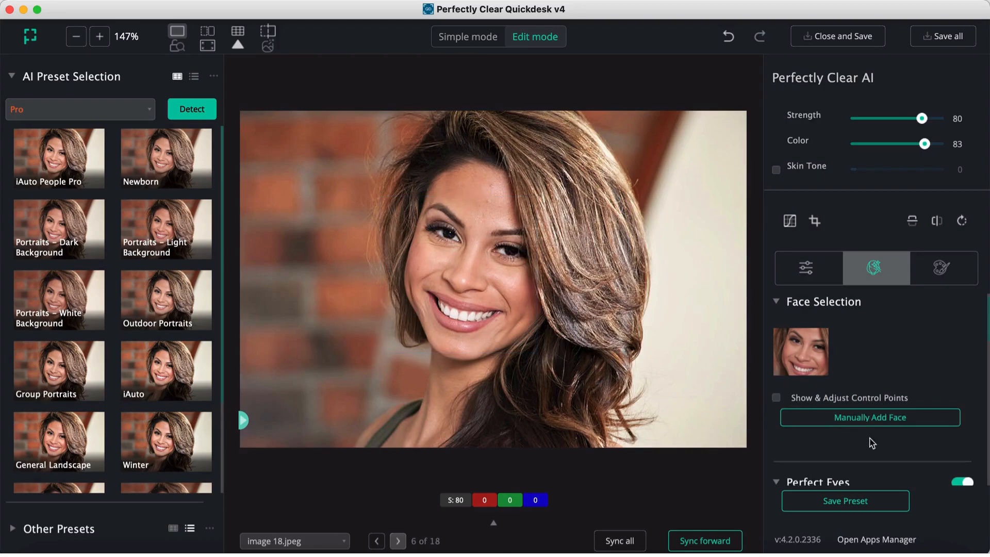
Step: In the Perfect Eyes corrections, set Dark Circles to 64 and enable Eye Enlarge at 42
scroll(856, 435, down, 4)
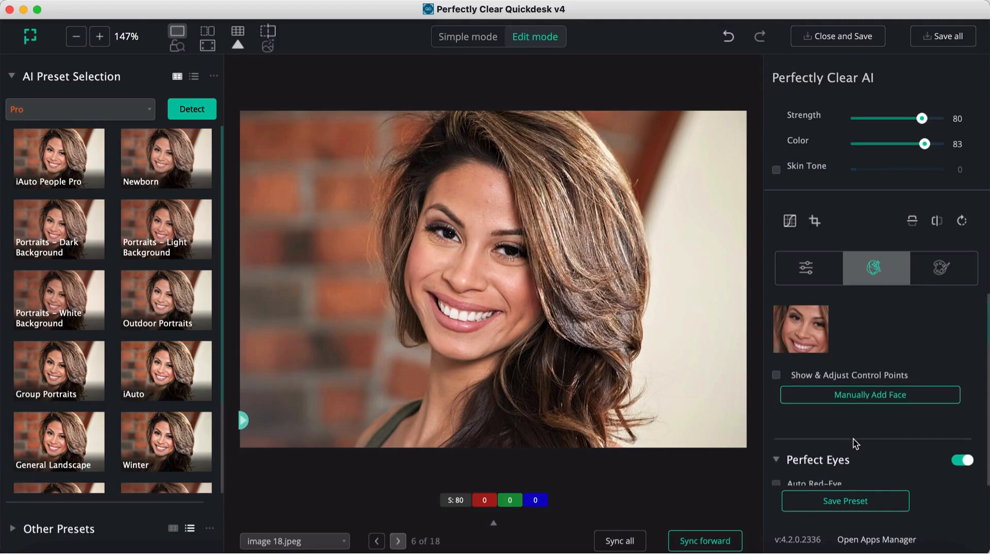
scroll(856, 442, down, 4)
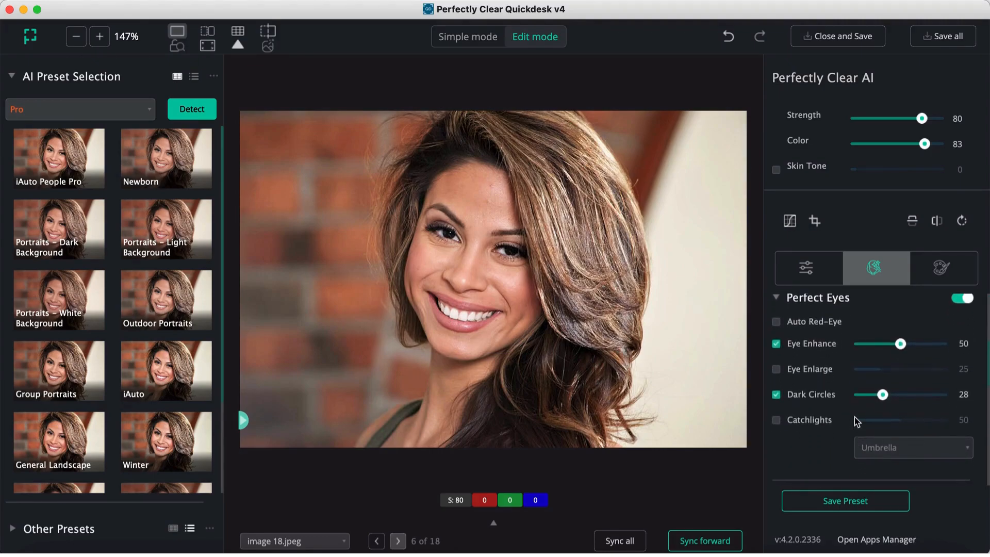
click(911, 396)
click(776, 369)
drag(883, 370, 894, 372)
Step: Enable Catchlights for the eyes and choose the Ringlight style
scroll(814, 380, down, 3)
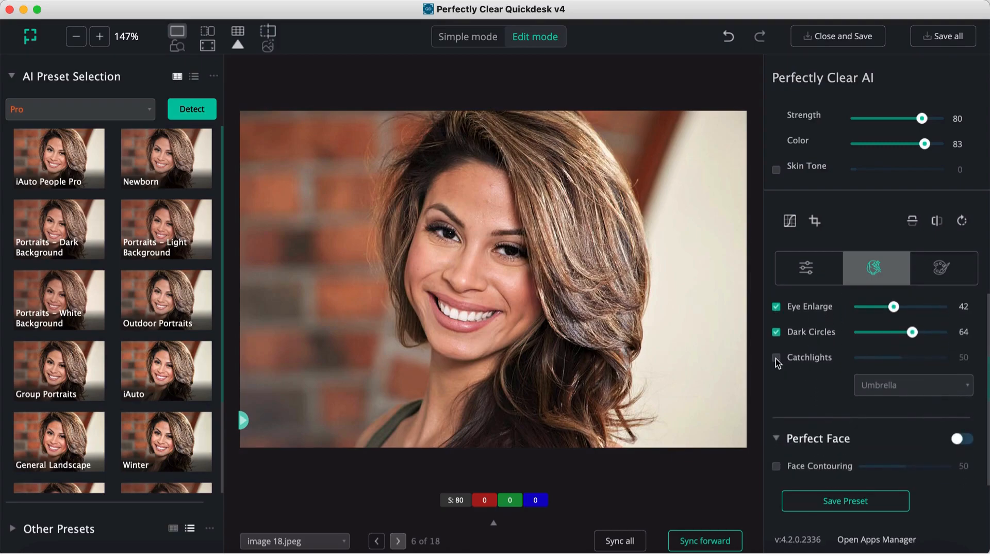
click(776, 358)
click(904, 386)
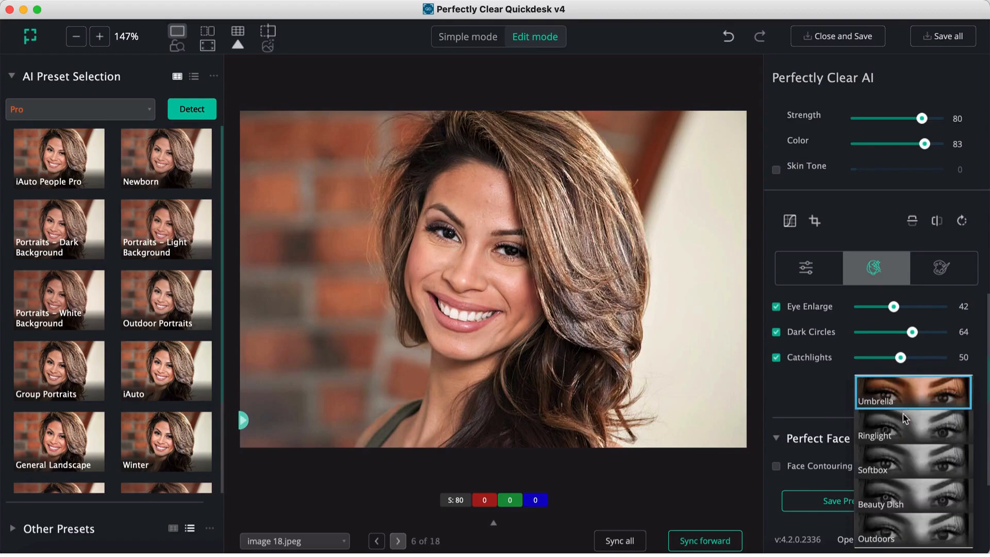
click(904, 435)
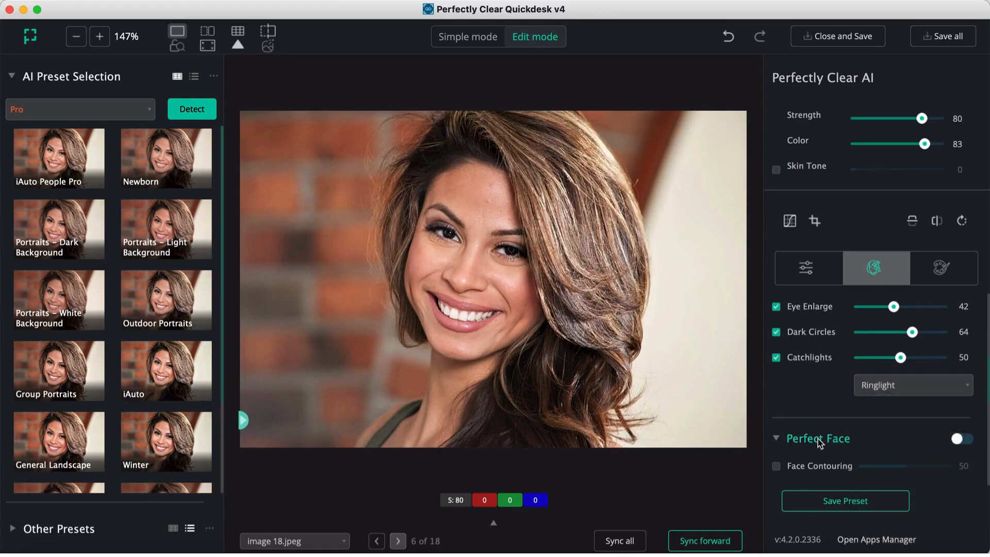
Step: Enable Teeth Whitening in the Perfect Face corrections and increase its strength
scroll(820, 442, down, 5)
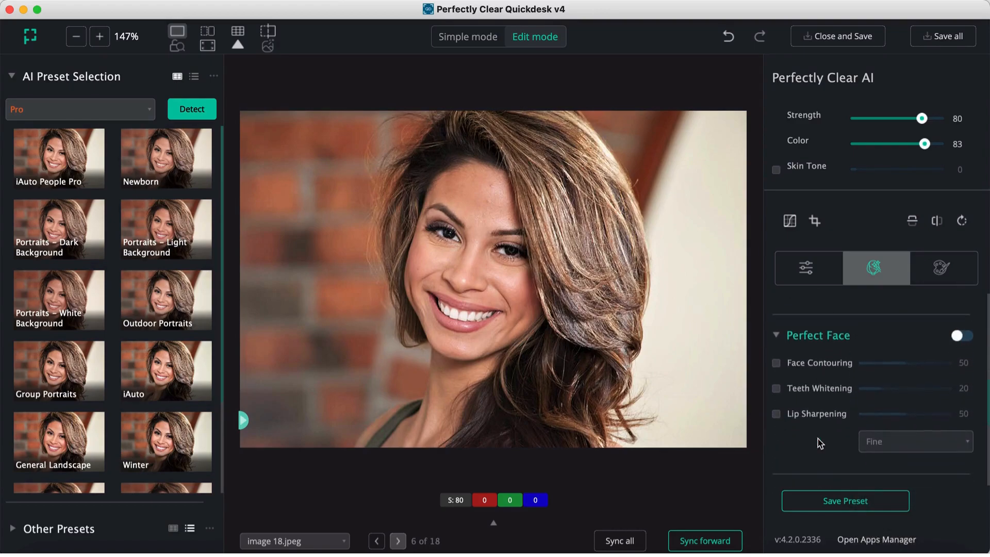
click(776, 386)
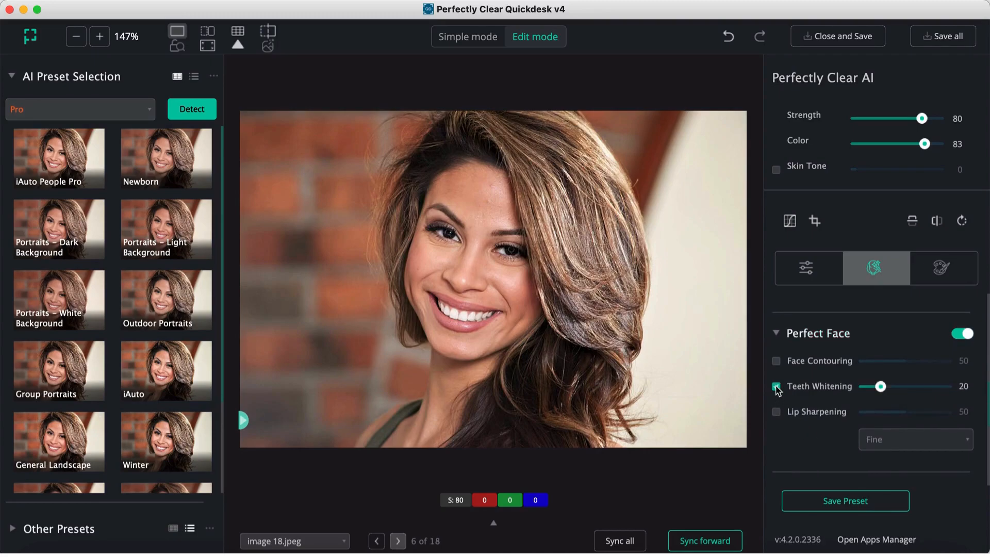
click(905, 391)
drag(904, 390, 902, 391)
Step: Enable Perfectly Smooth skin with the Super Smooth smoothing type and set its strength to 37
scroll(812, 440, down, 5)
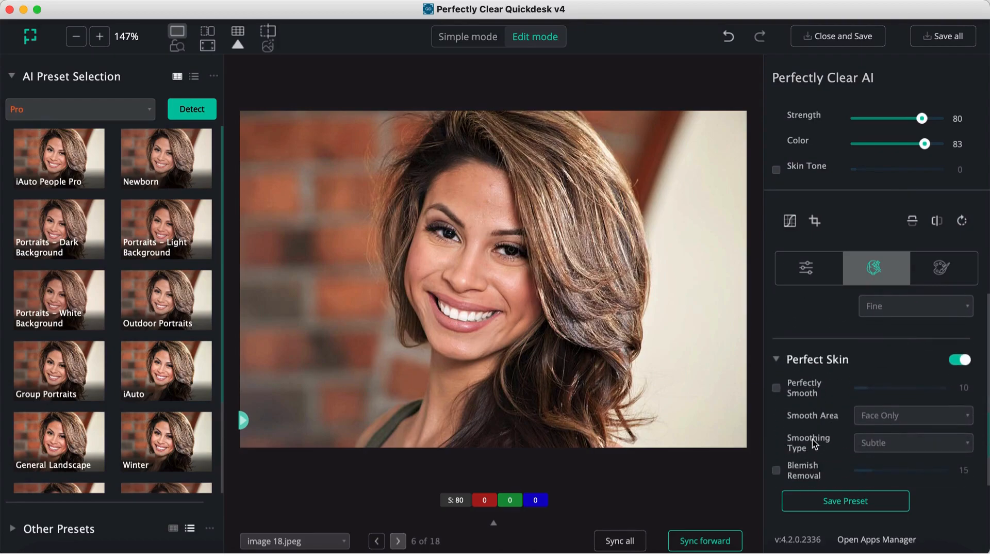
click(776, 387)
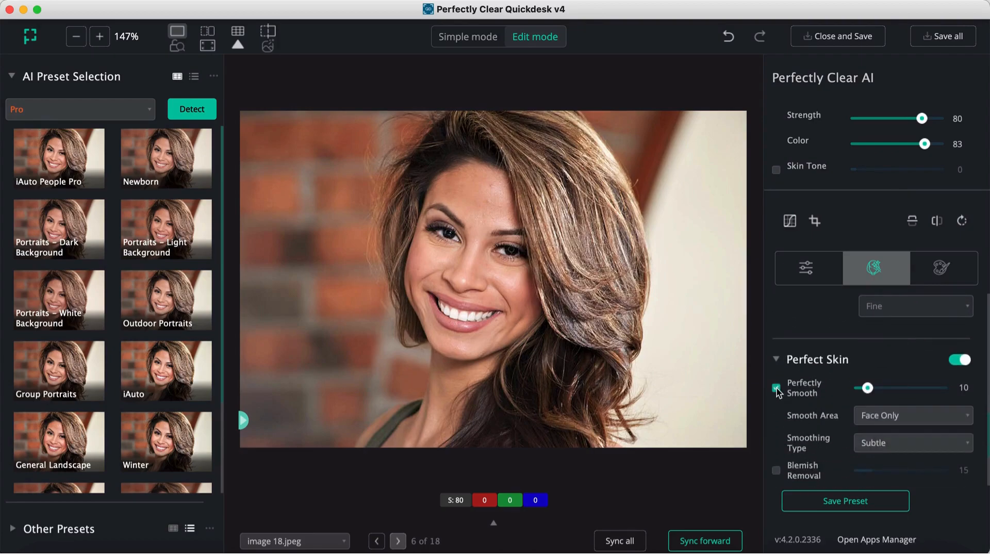
click(890, 408)
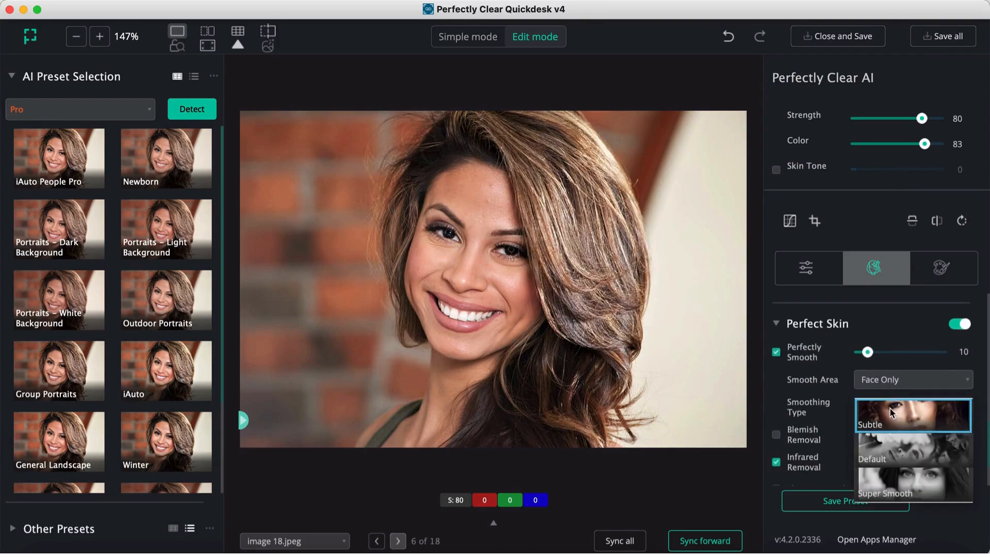
click(893, 481)
click(890, 353)
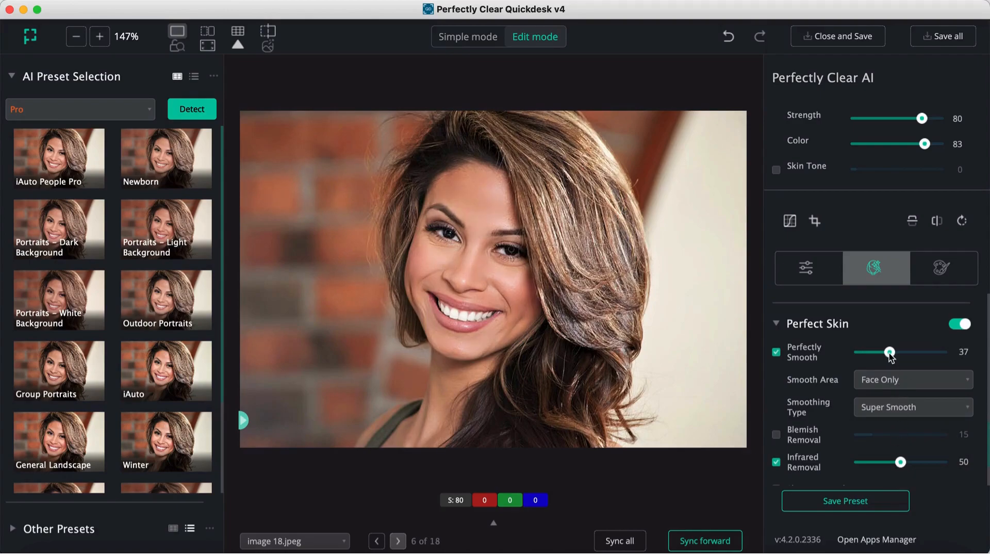
Step: Compare the retouched portrait in image 18.jpeg with its original
click(696, 337)
click(696, 336)
click(343, 216)
click(540, 205)
Step: Return to the multi-image grid view and save the corrected images page by page until no images are left
click(238, 33)
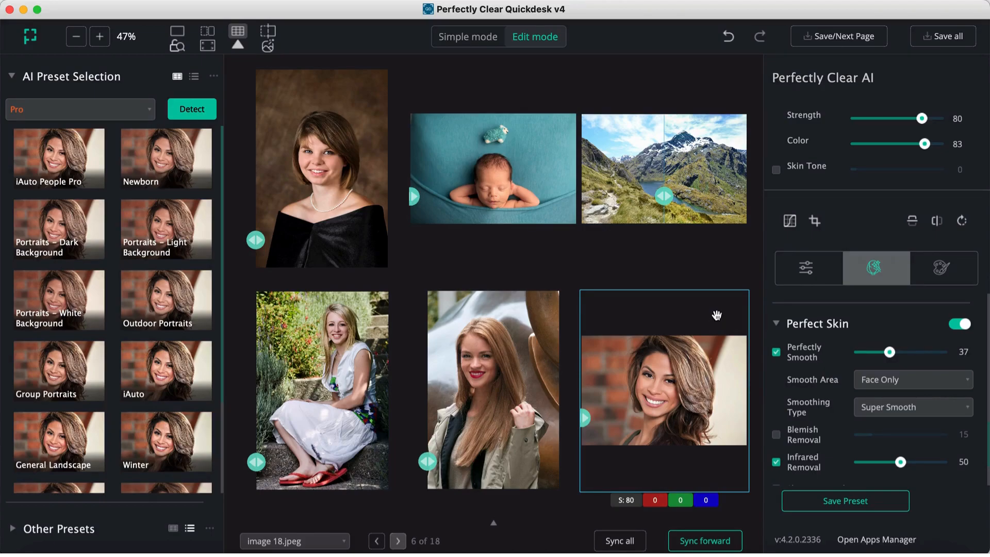
click(831, 42)
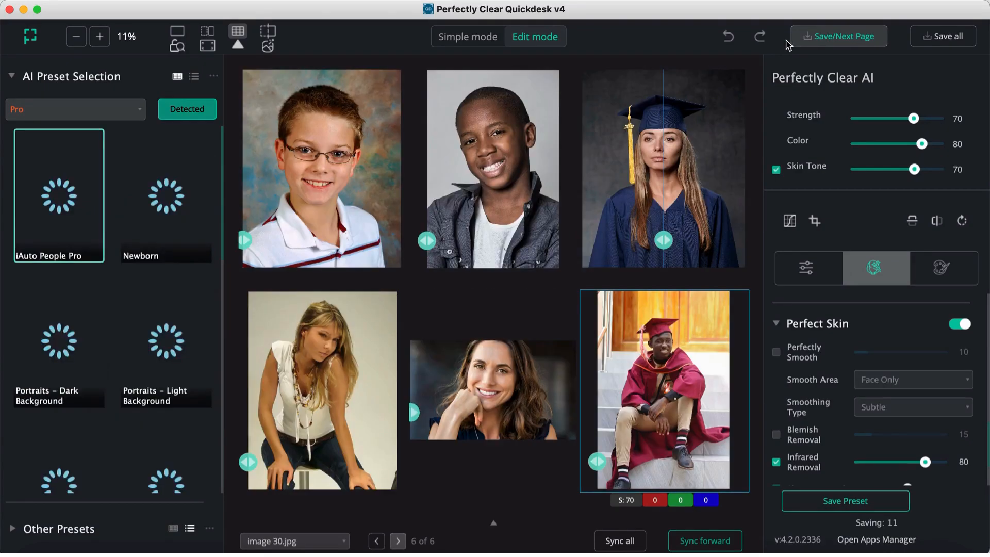
click(879, 48)
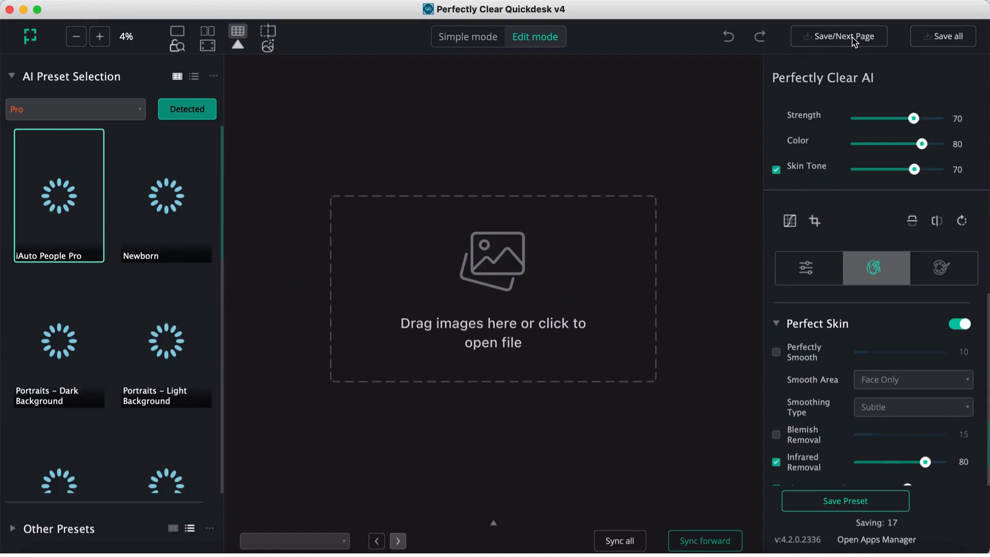